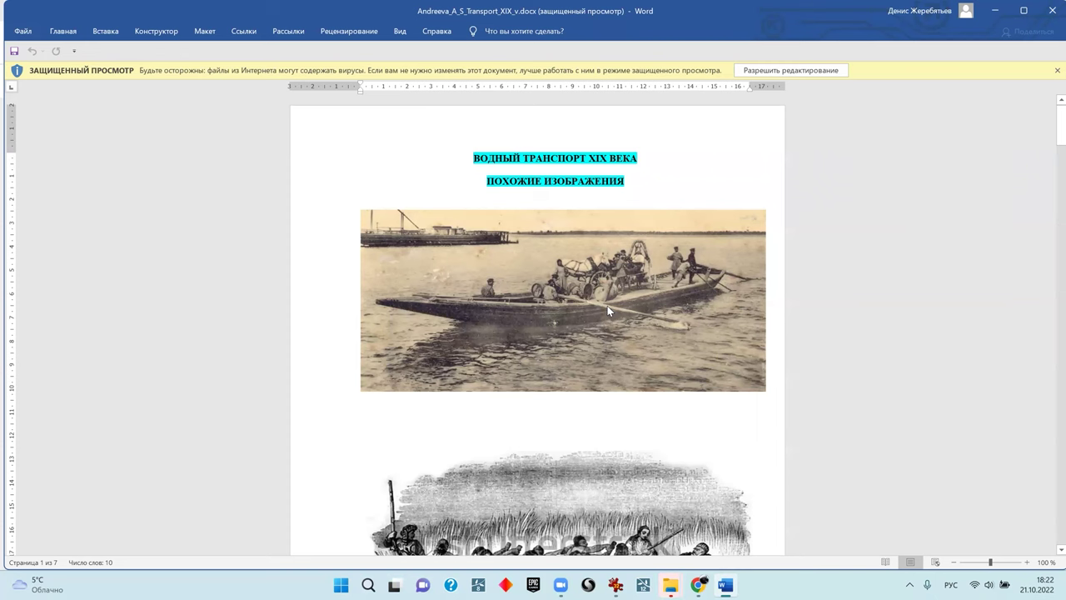
- Examine the pictures of 19th-century boats in the document's section "ВОДНЫЙ ТРАНСПОРТ XIX ВЕКА"
scroll(616, 304, down, 3)
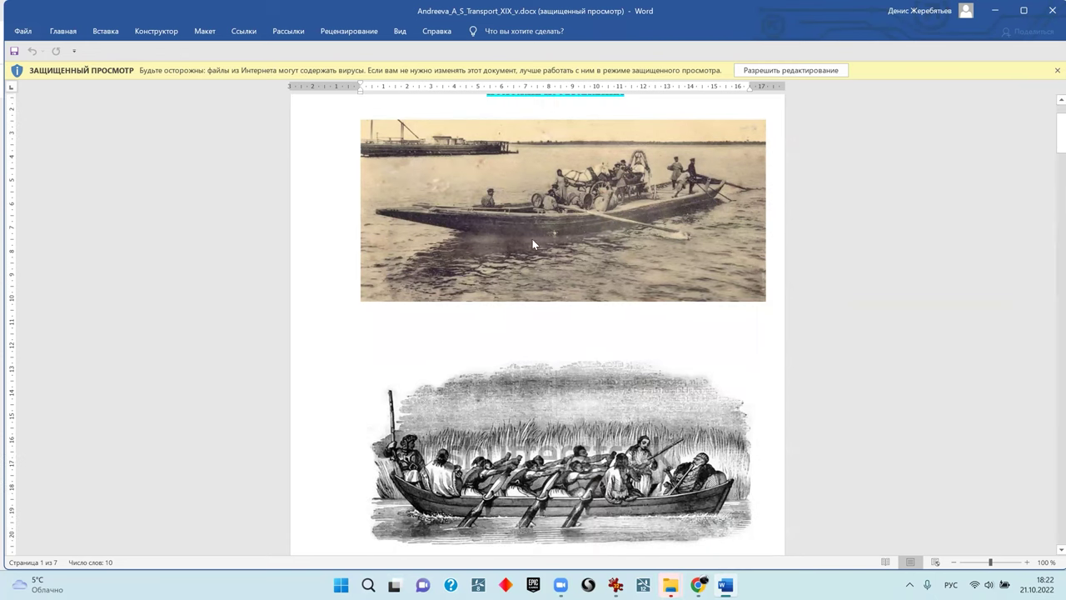
scroll(521, 345, down, 6)
scroll(514, 367, down, 10)
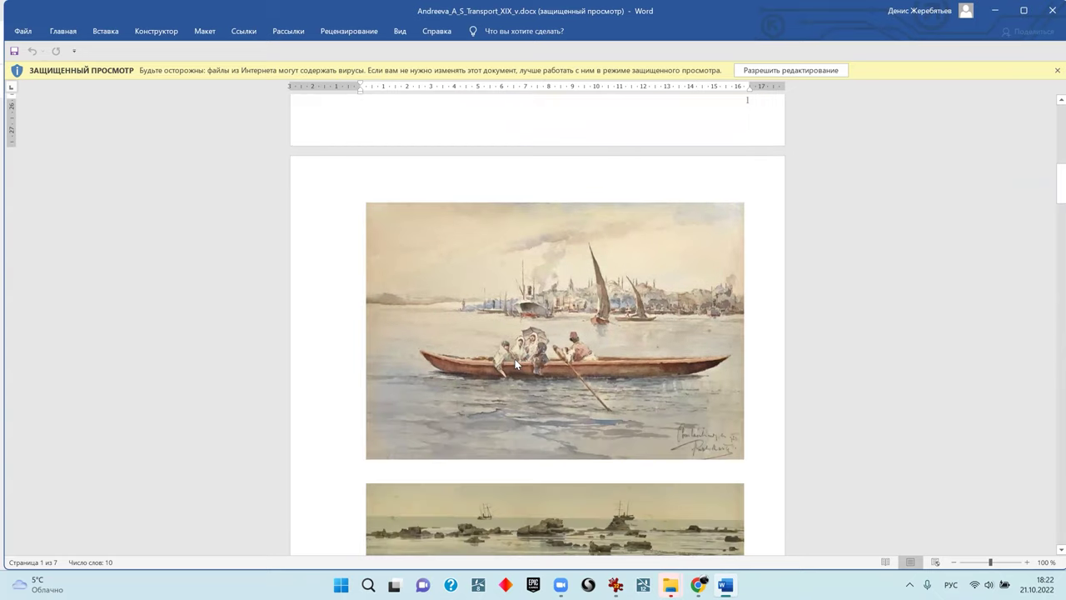
scroll(514, 355, down, 7)
scroll(515, 363, up, 2)
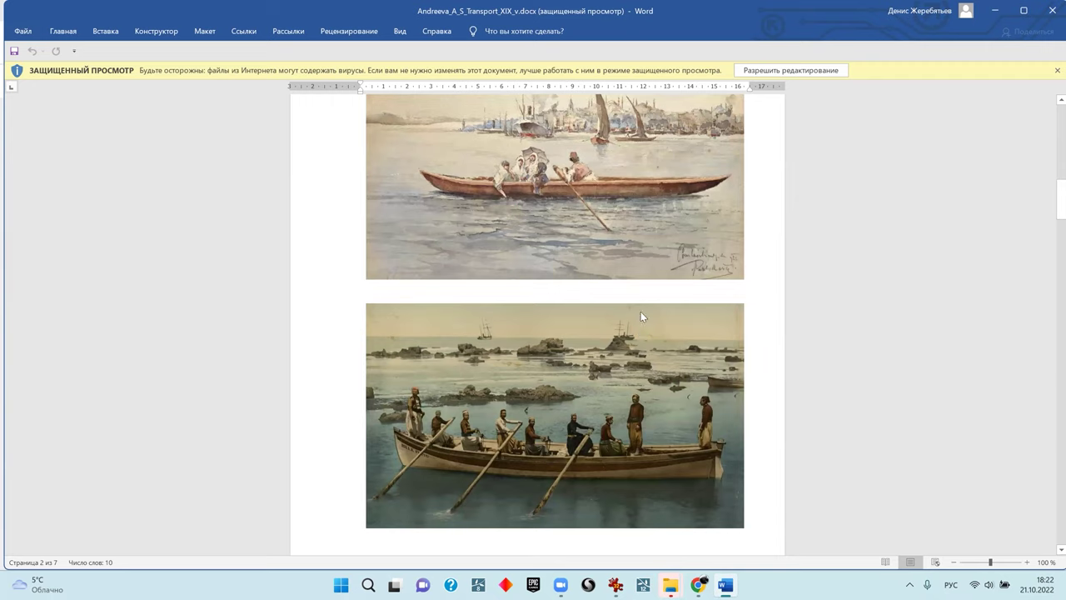
scroll(641, 317, down, 2)
scroll(666, 314, up, 3)
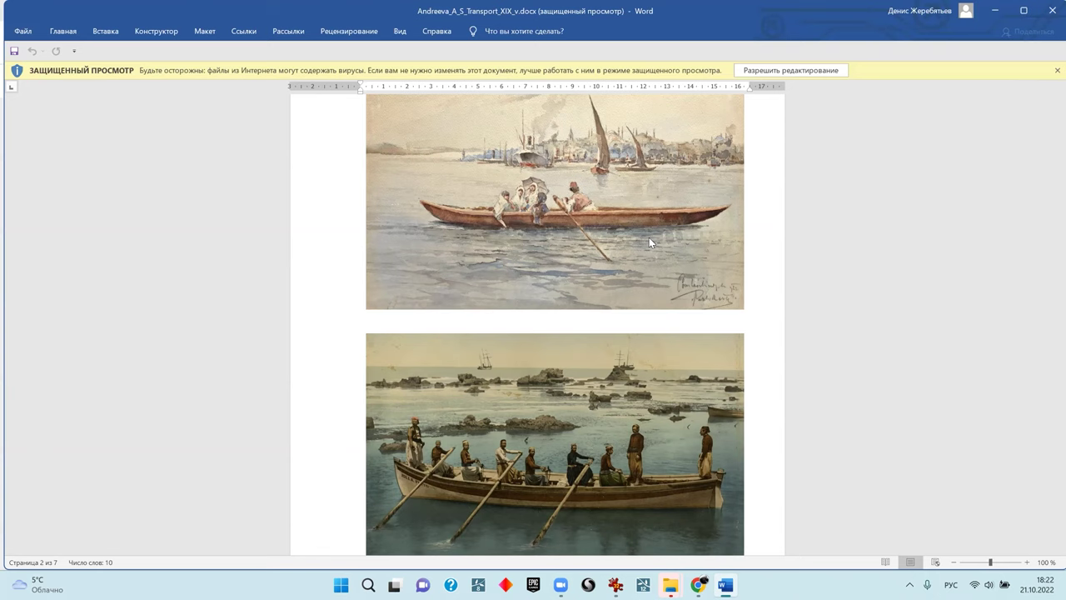
scroll(648, 199, down, 4)
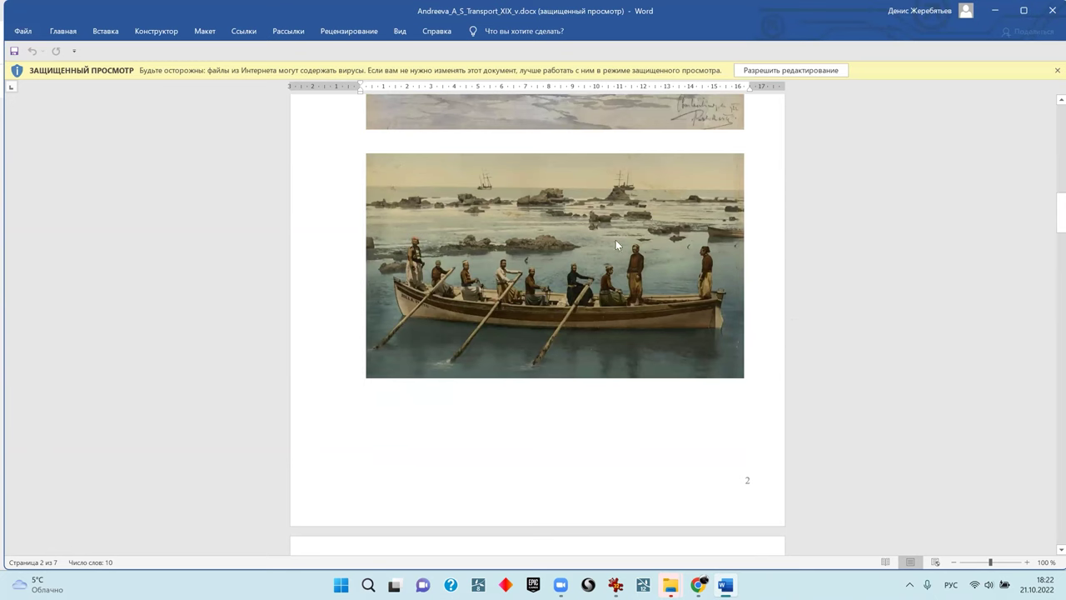
scroll(700, 252, up, 1)
scroll(698, 391, up, 3)
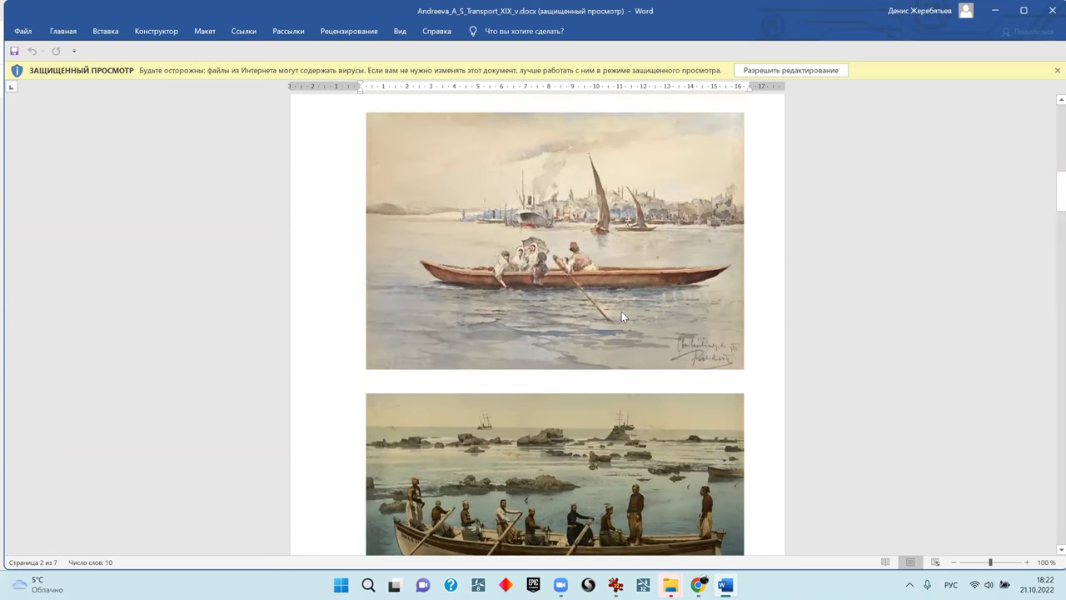
scroll(622, 315, down, 11)
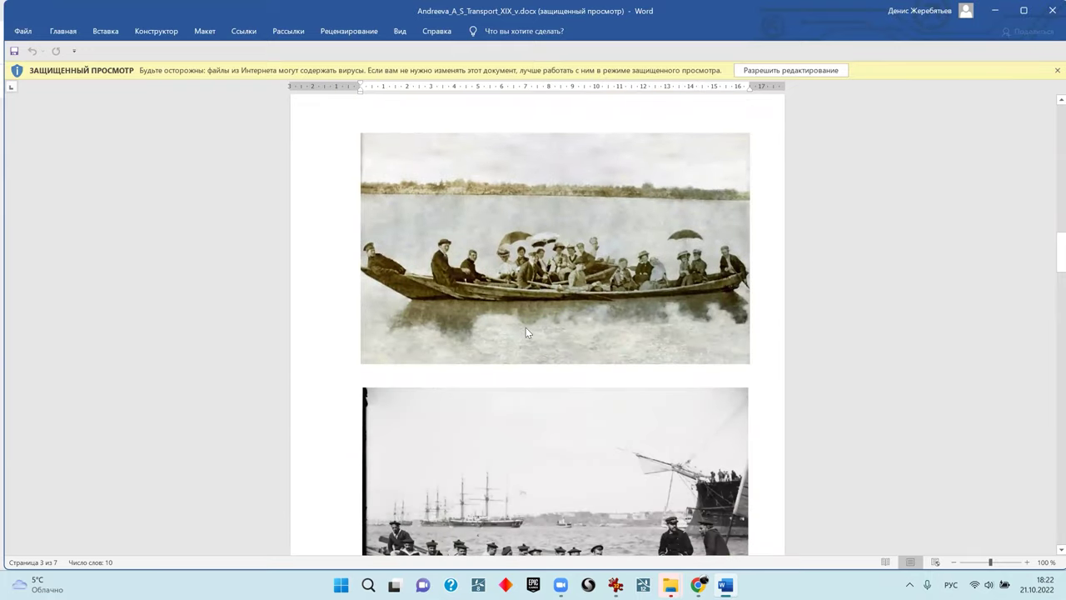
scroll(526, 327, down, 3)
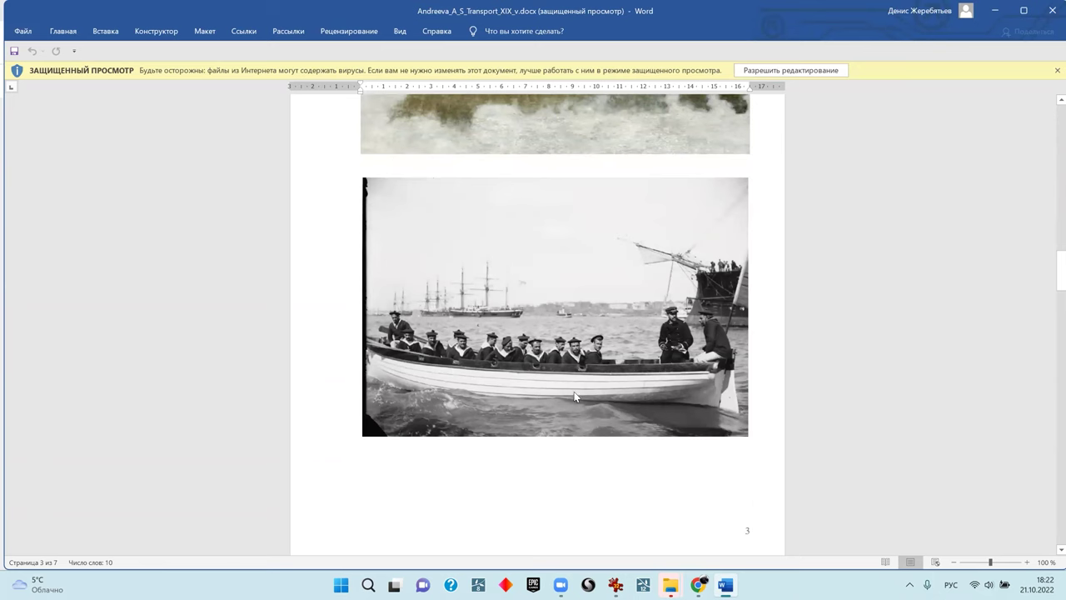
- Examine the horse-drawn cart photographs in the section "НАЗЕМНЫЙ ТРАНСПОРТ XIX ВЕКА" through to the document's last page
scroll(525, 390, down, 7)
scroll(536, 383, down, 5)
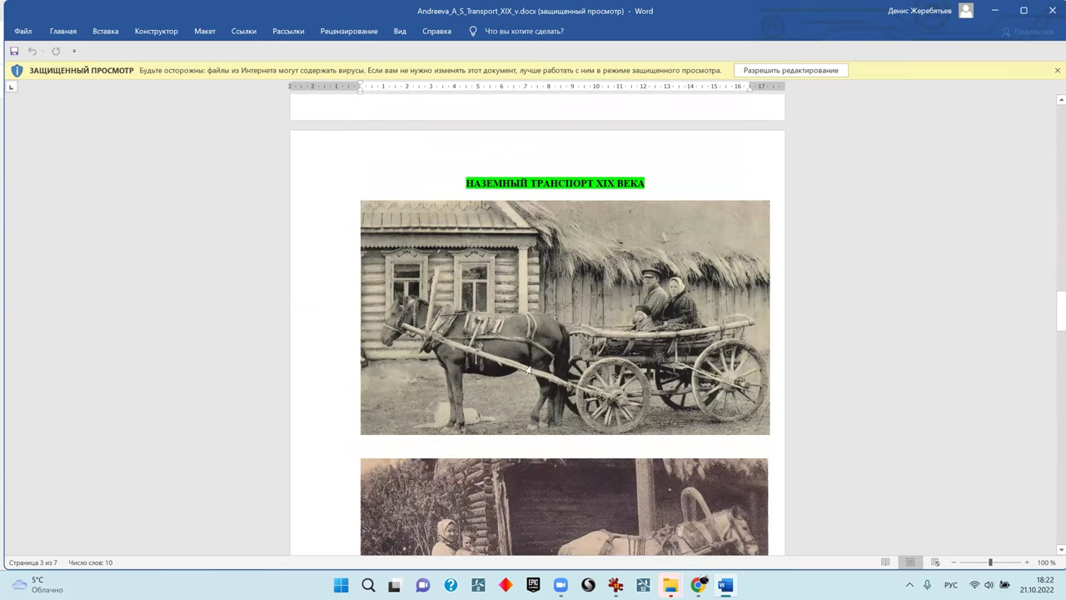
scroll(562, 246, down, 10)
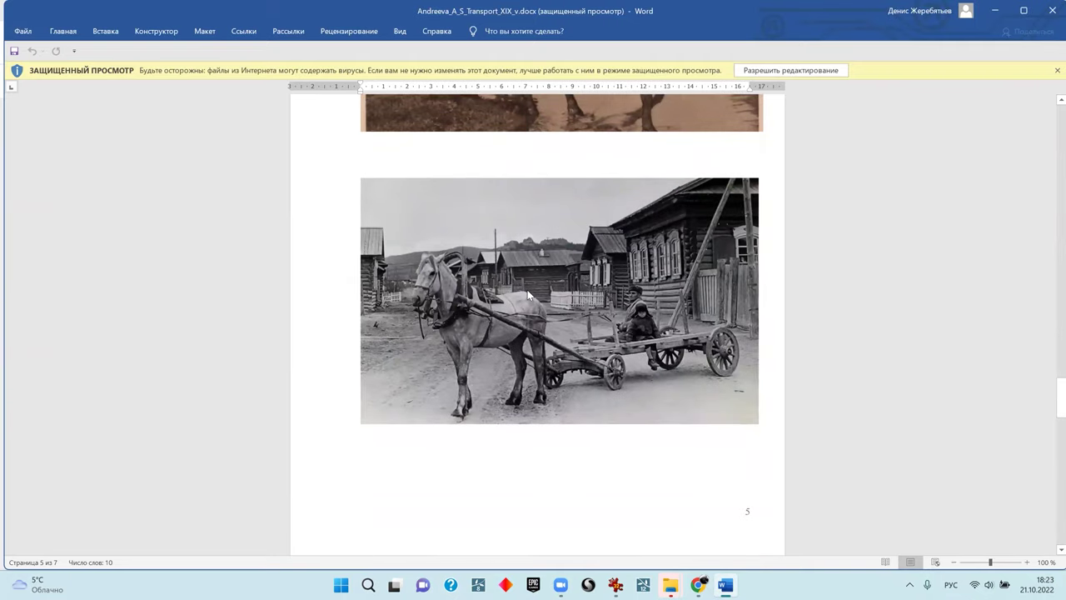
scroll(528, 294, down, 3)
scroll(527, 296, down, 4)
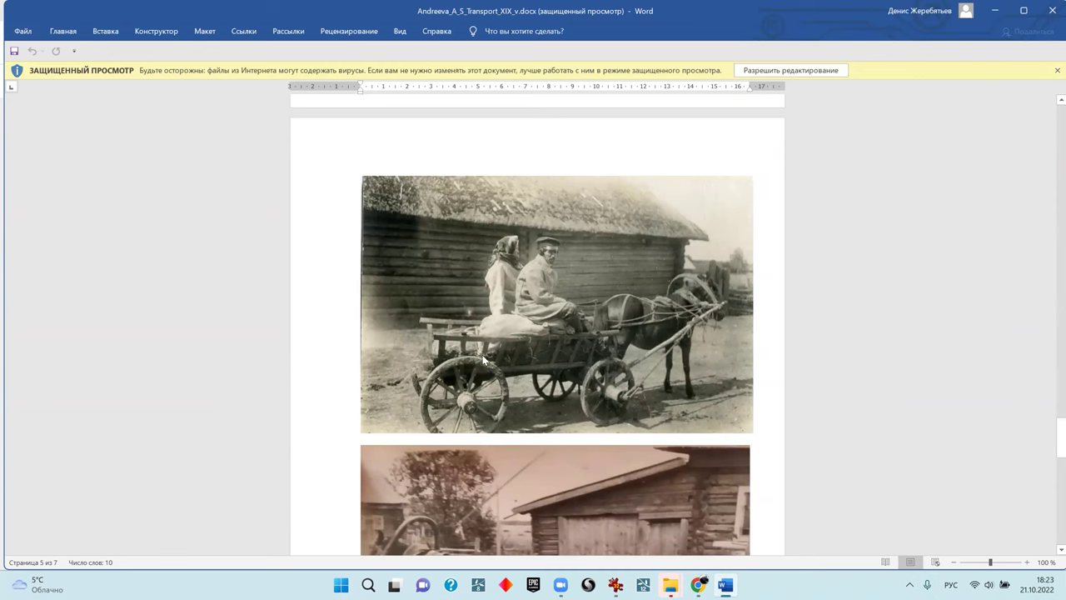
scroll(541, 354, down, 1)
scroll(573, 357, up, 8)
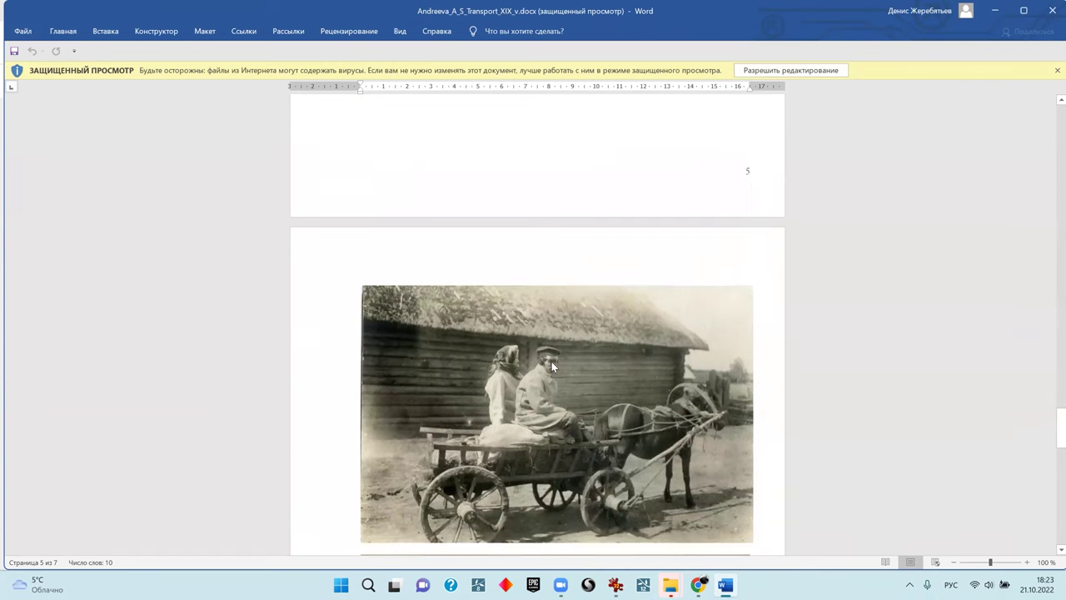
scroll(510, 279, up, 6)
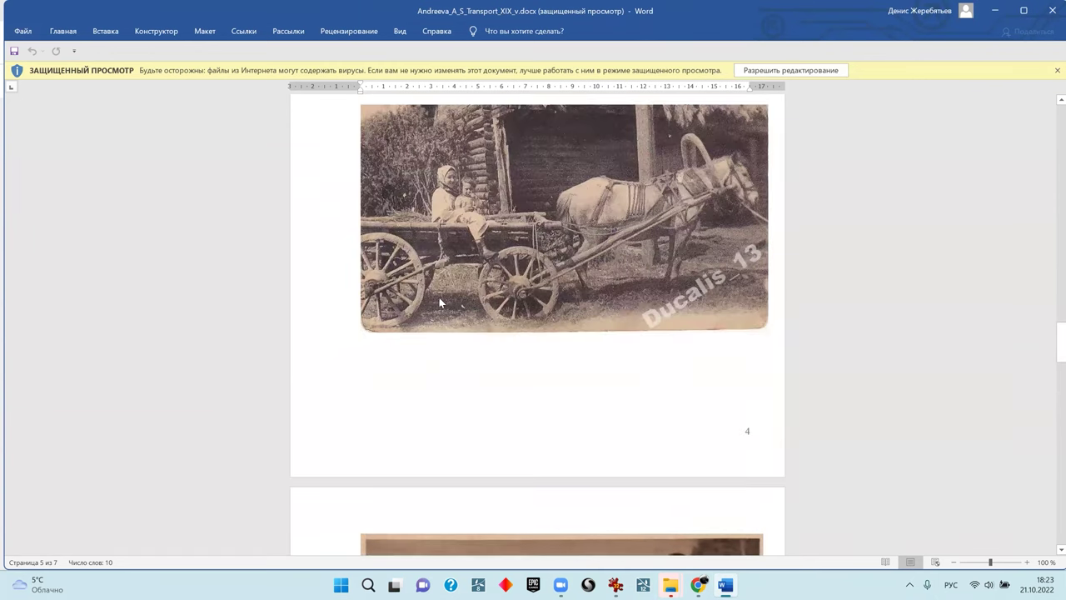
scroll(550, 390, down, 20)
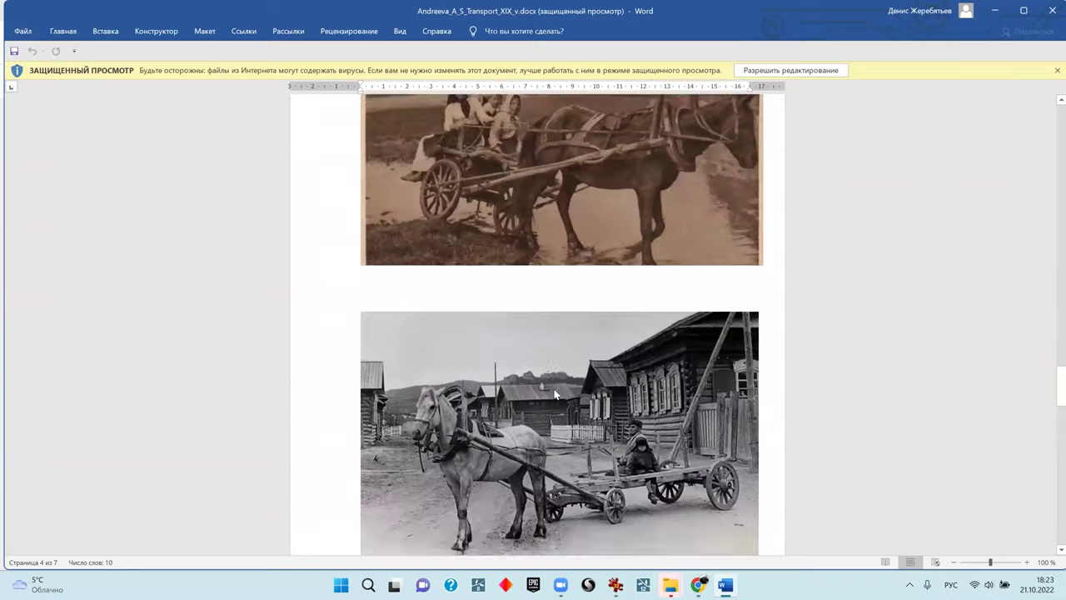
scroll(553, 356, up, 1)
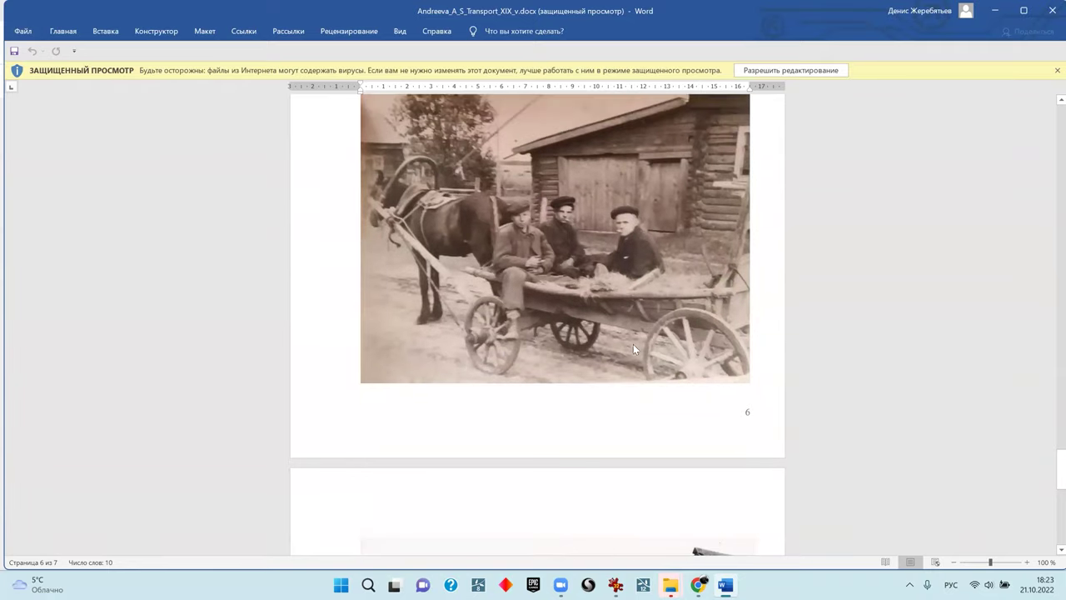
scroll(556, 369, down, 6)
scroll(581, 252, down, 2)
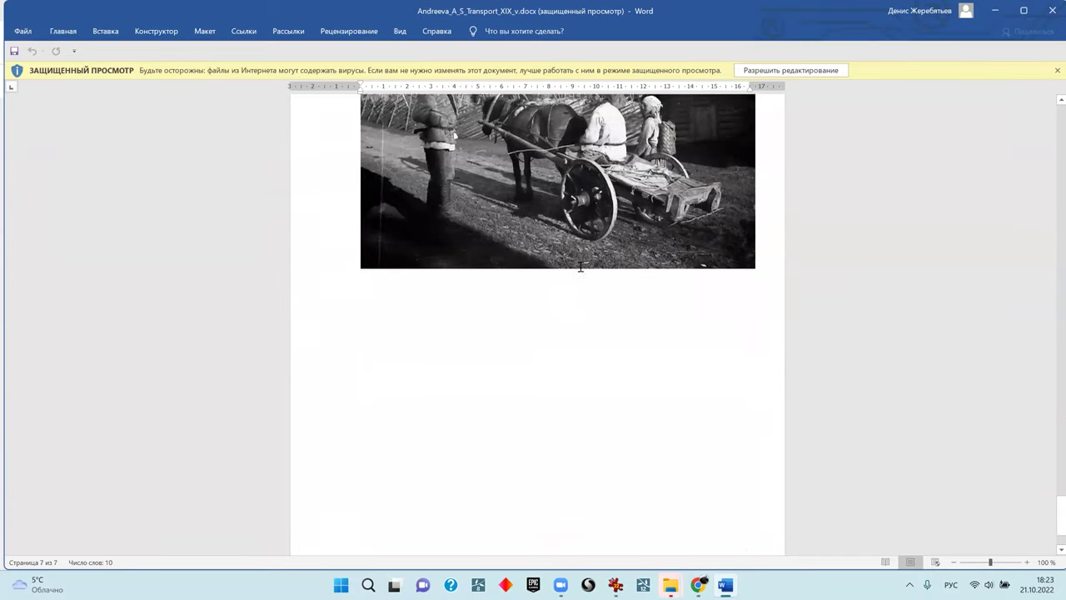
scroll(516, 292, up, 5)
scroll(569, 353, down, 3)
scroll(564, 386, up, 8)
scroll(641, 270, up, 1)
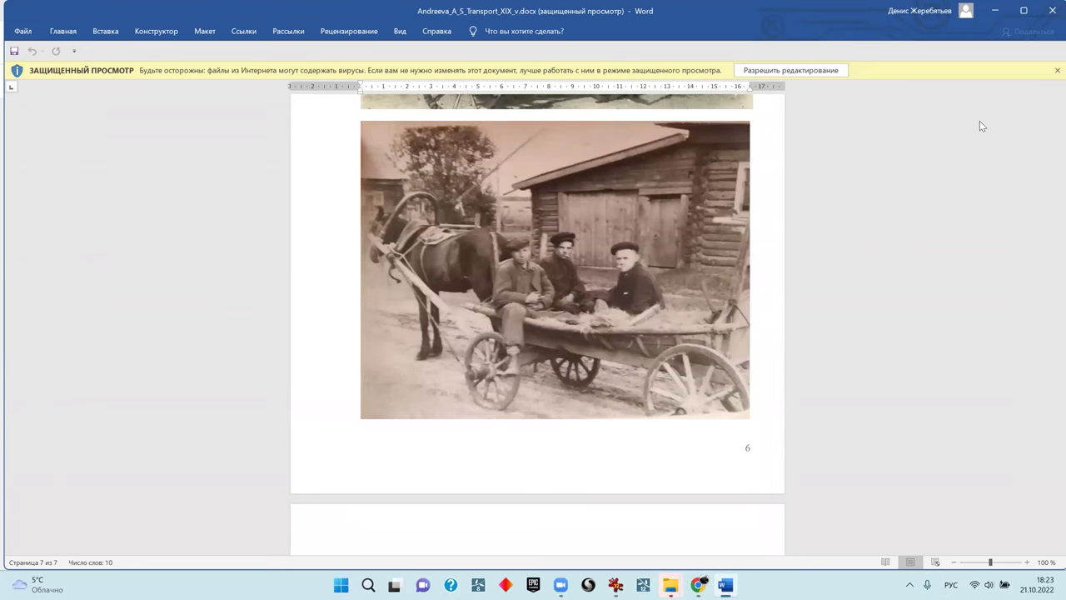
- Close the transport document and, in Chrome, close the Yandex image search page for "анна каренина станция"
drag(1061, 467, 1050, 7)
click(1050, 10)
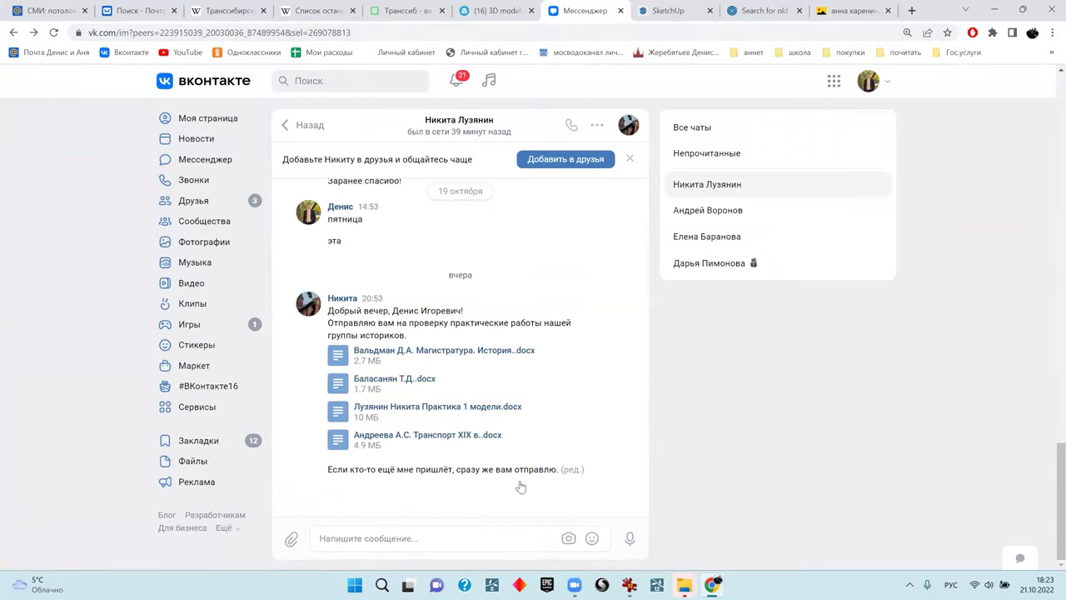
click(658, 11)
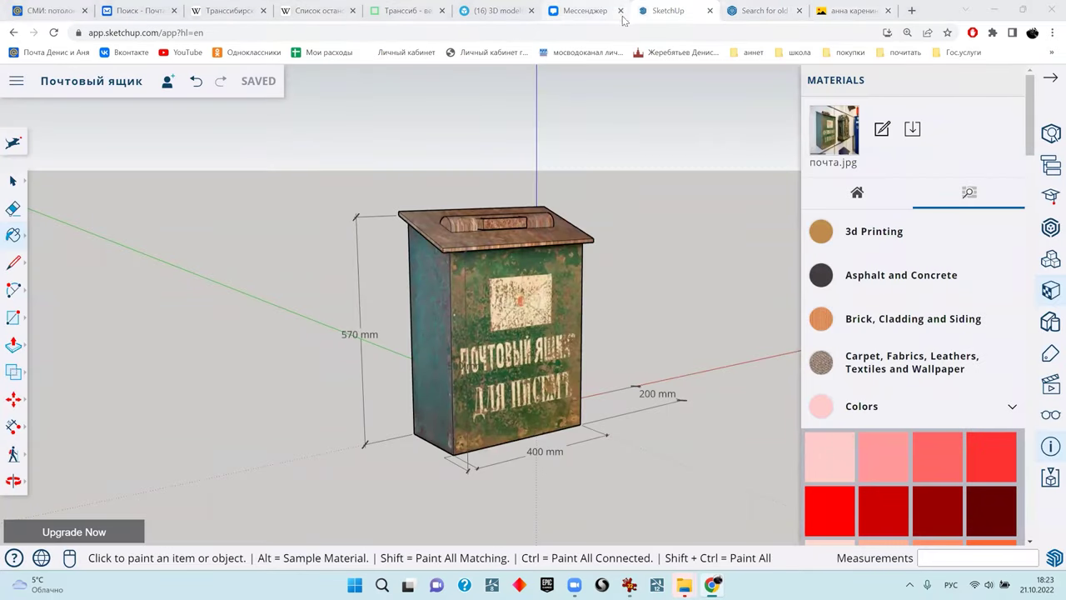
click(762, 10)
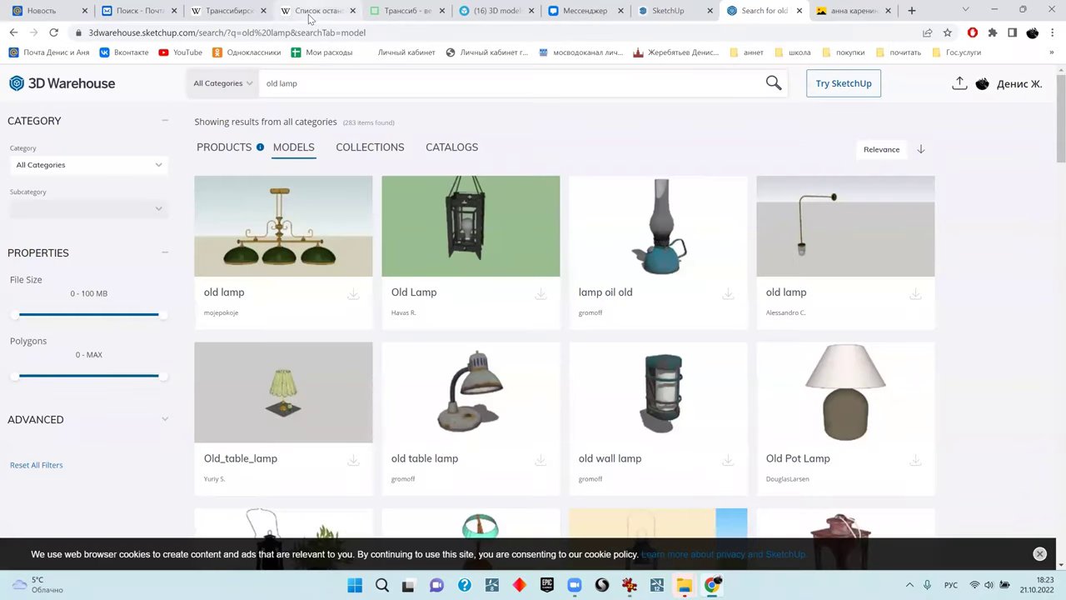
click(865, 13)
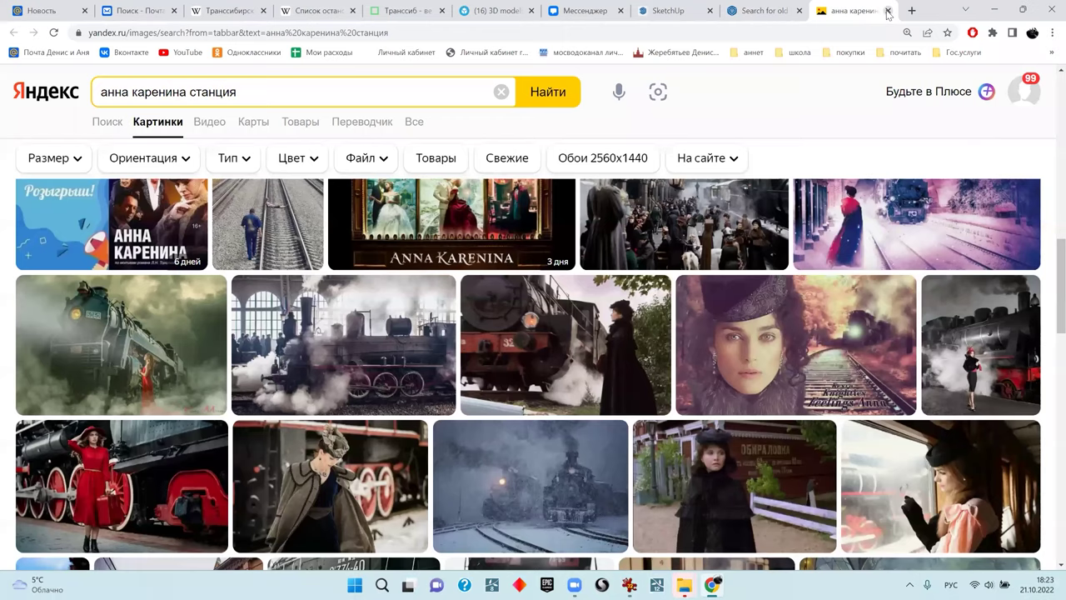
click(888, 10)
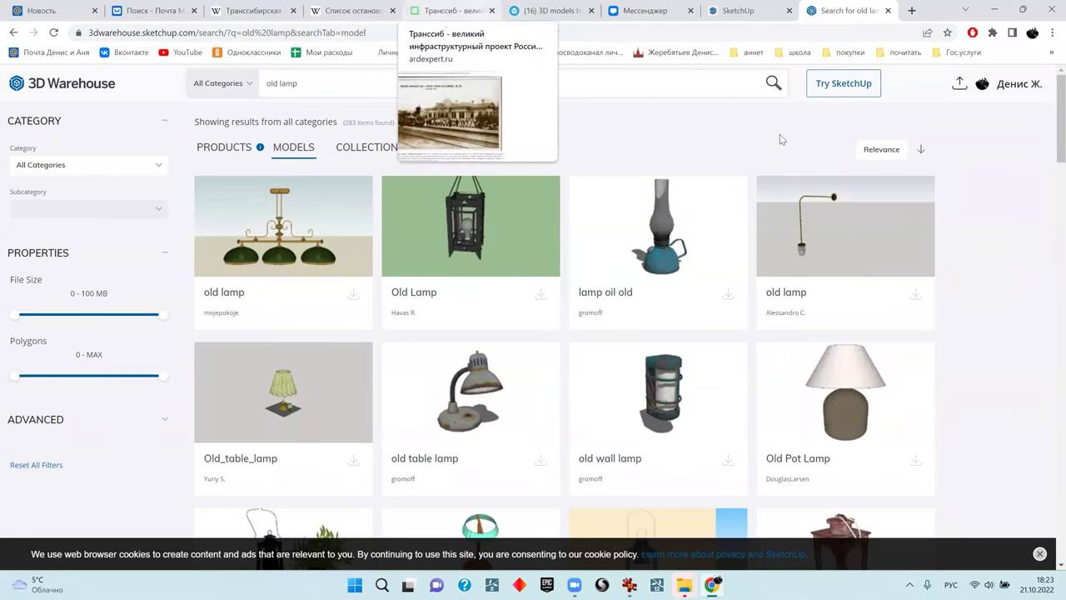
- Close the open File Explorer windows for Downloads and the 2022-10-21 recording folder
mouse_move(683, 585)
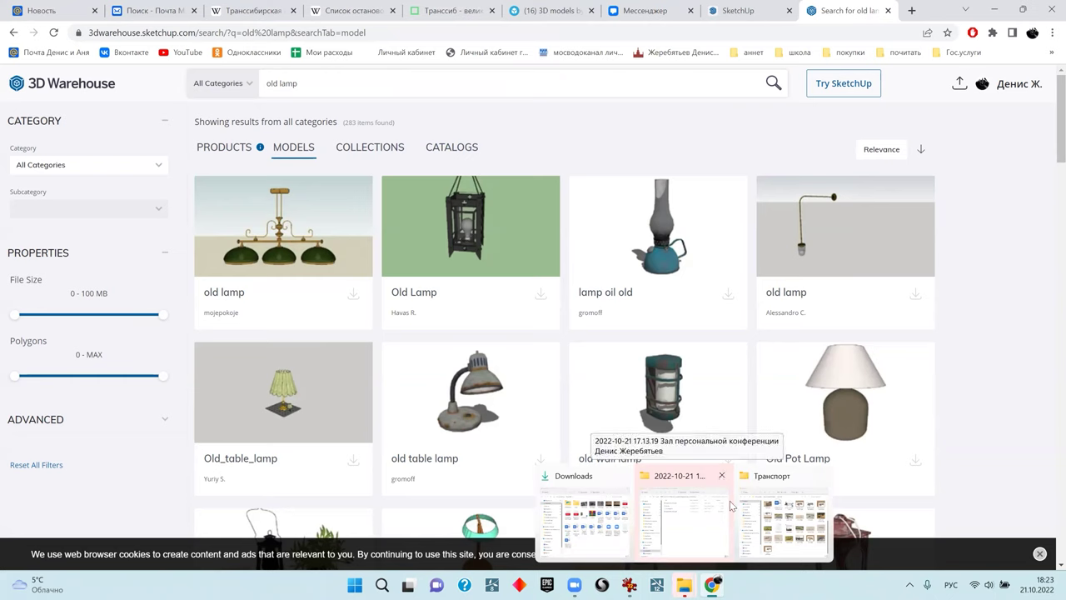
click(626, 480)
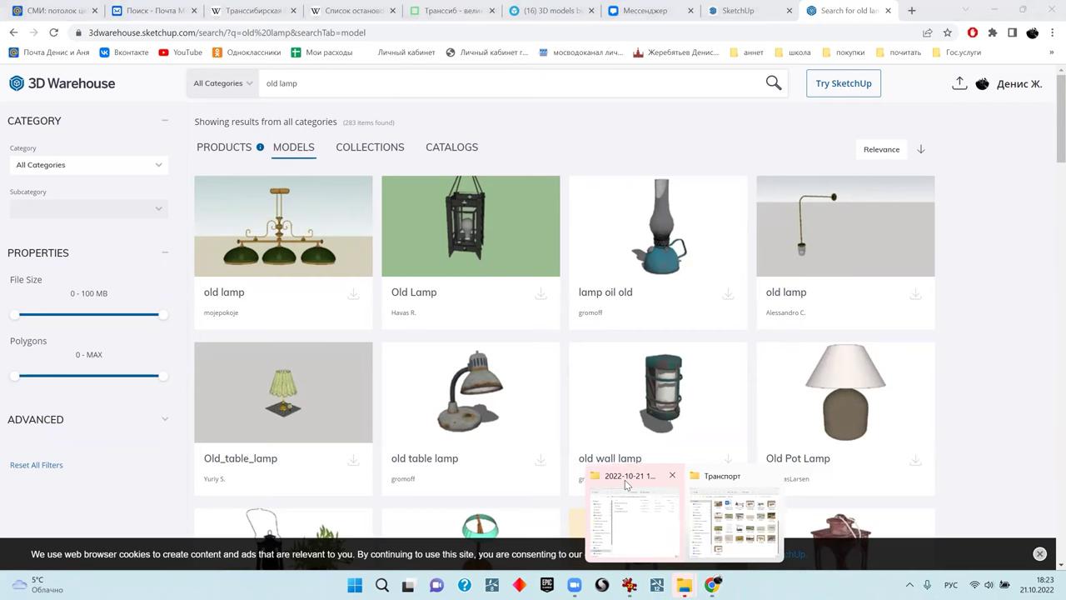
click(672, 476)
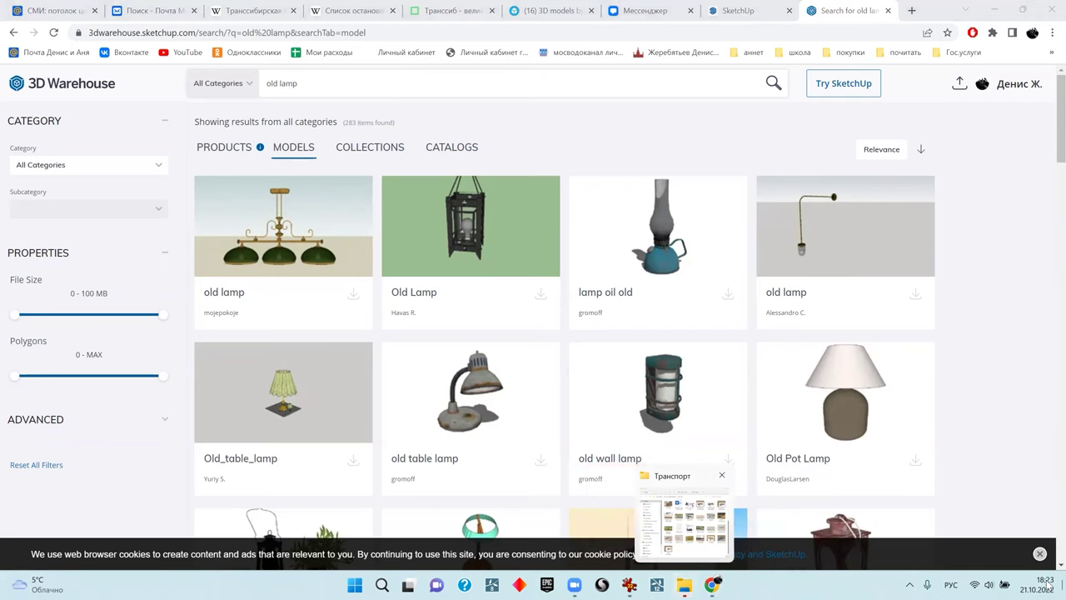
- Open the desktop folder "Транссиб грант" and look into its subfolder "1906—1912. Альбом типовых", returning to the parent folder
key(super+d)
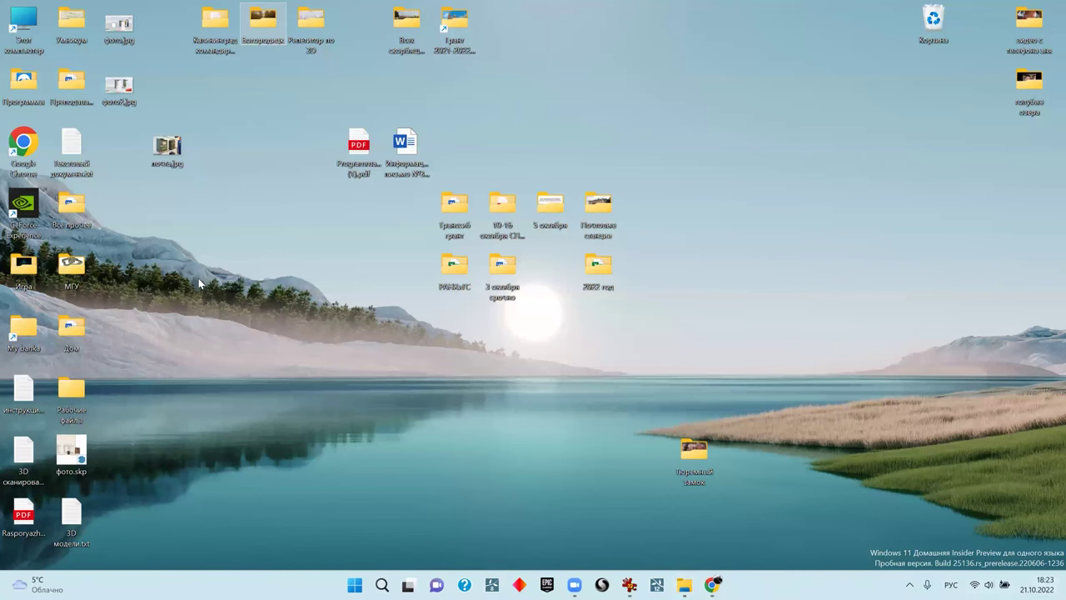
double_click(458, 209)
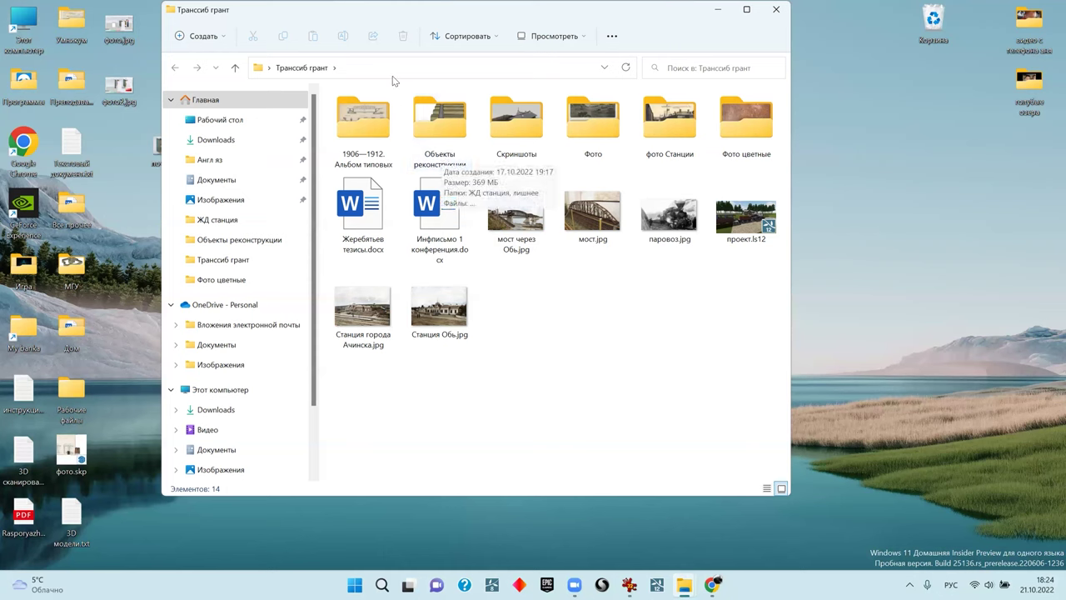
double_click(357, 114)
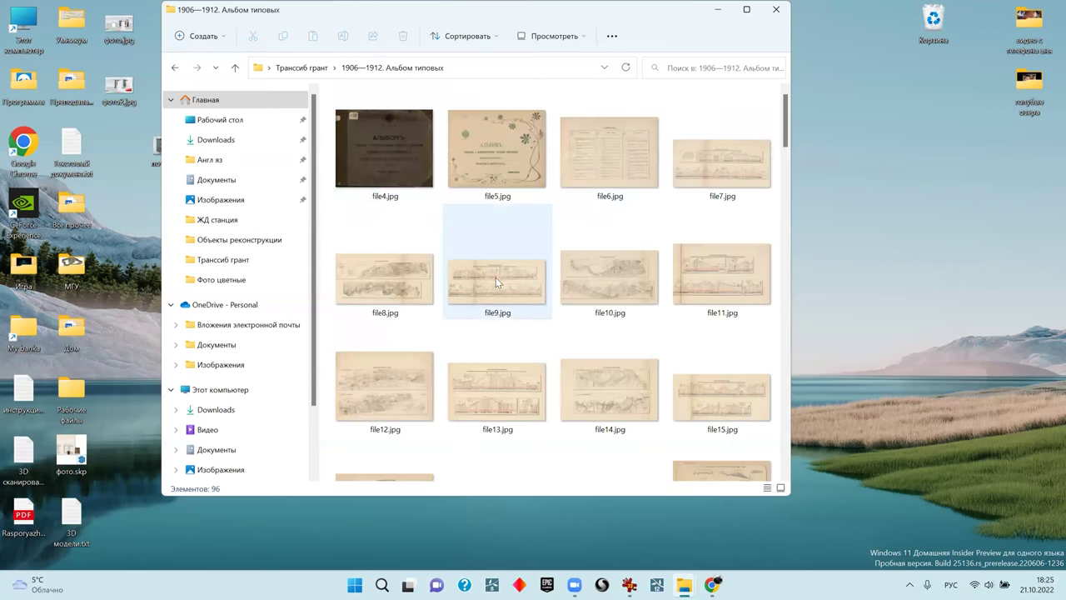
click(315, 68)
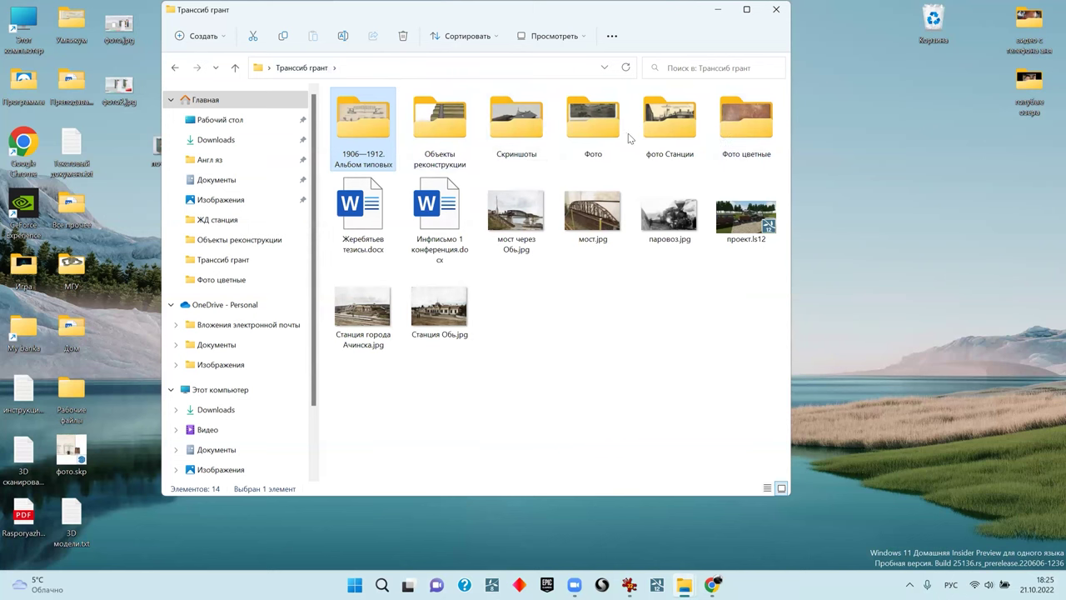
- Open the images of the "Фото" subfolder in IrfanView, starting with 0001.jpg, and show them full screen
double_click(593, 125)
double_click(341, 153)
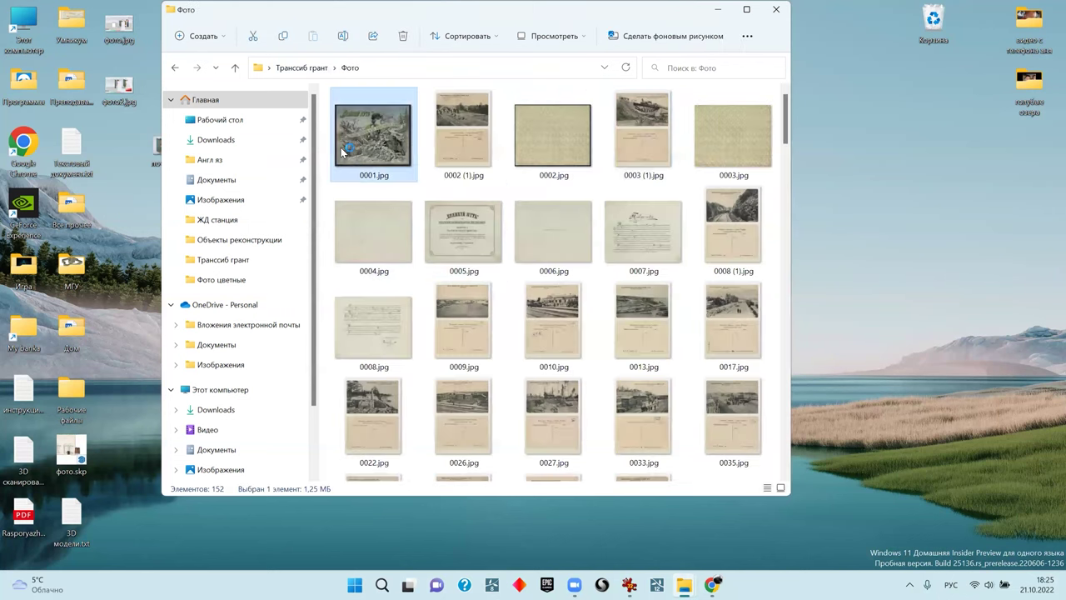
scroll(249, 270, down, 2)
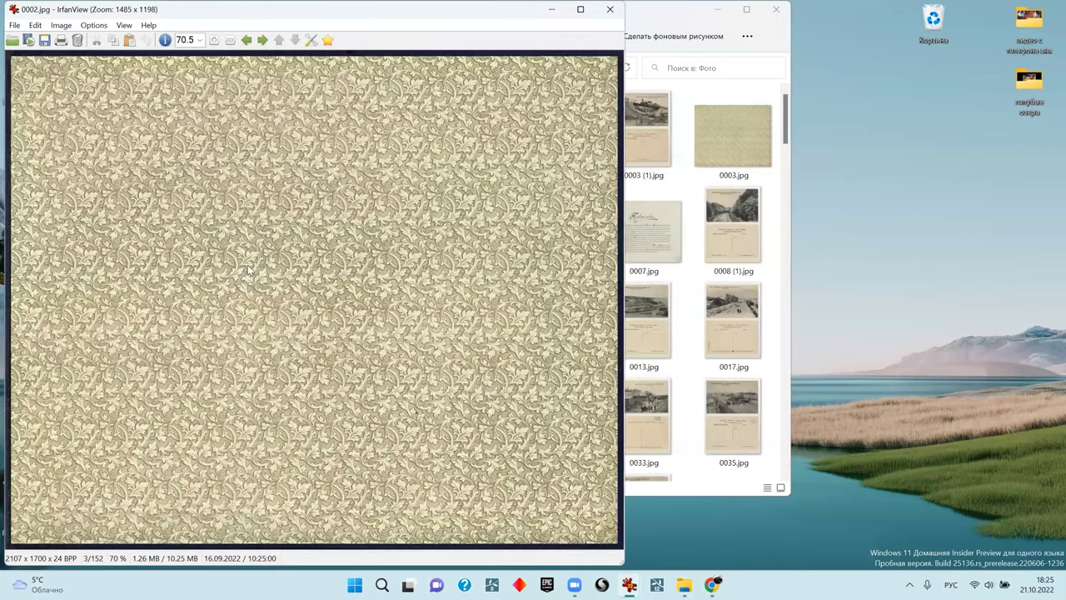
double_click(248, 271)
- Browse the images from the "Великій путь" title page through the Siberian railway postcards to the Ob River bridge photograph
scroll(489, 257, down, 1)
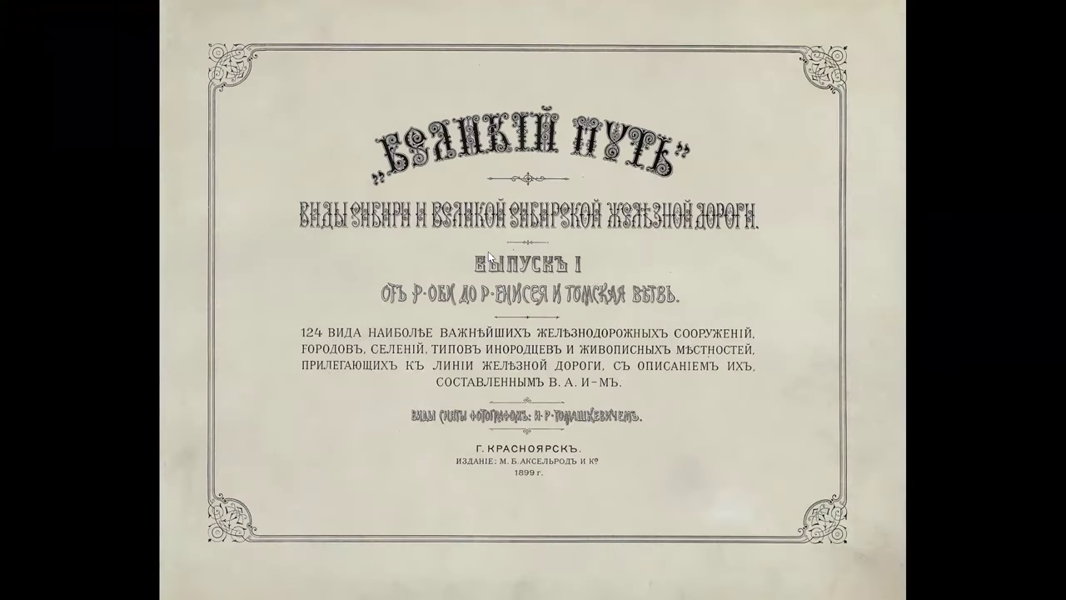
scroll(489, 256, down, 1)
scroll(513, 254, down, 9)
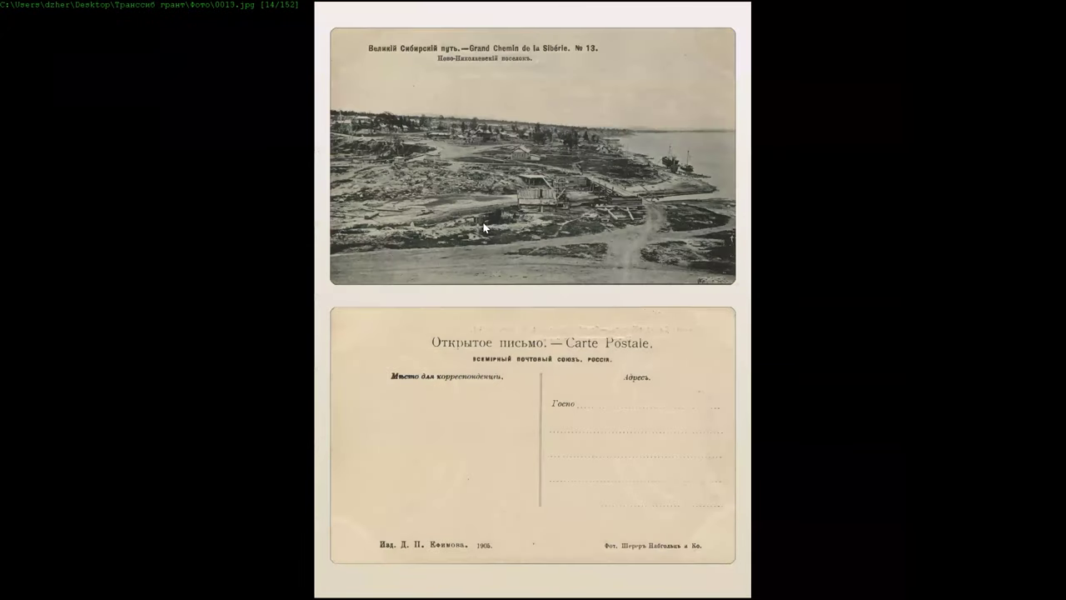
scroll(483, 225, down, 5)
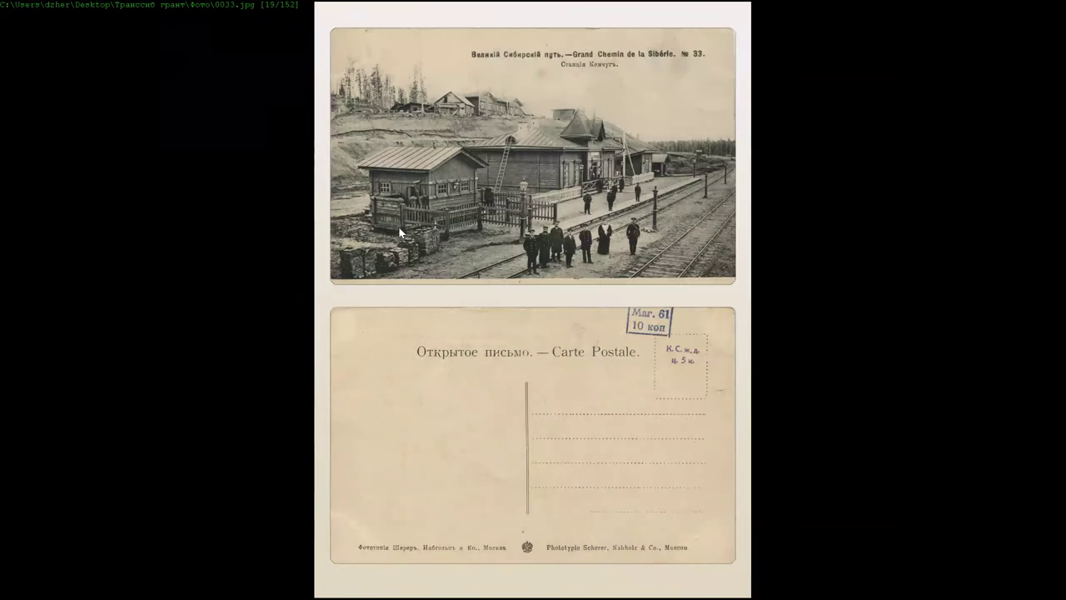
scroll(403, 231, down, 3)
scroll(466, 189, down, 2)
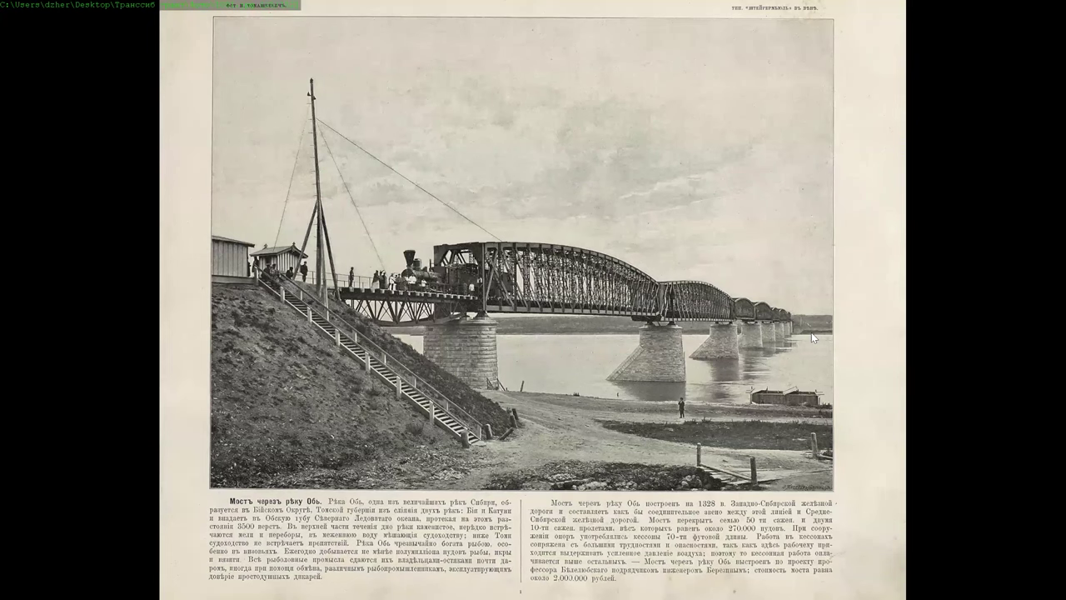
- Browse the album pages after the Ob bridge, covering the Ostyak camps, the Ob station waterworks and the water tower
scroll(685, 337, down, 2)
scroll(704, 357, down, 1)
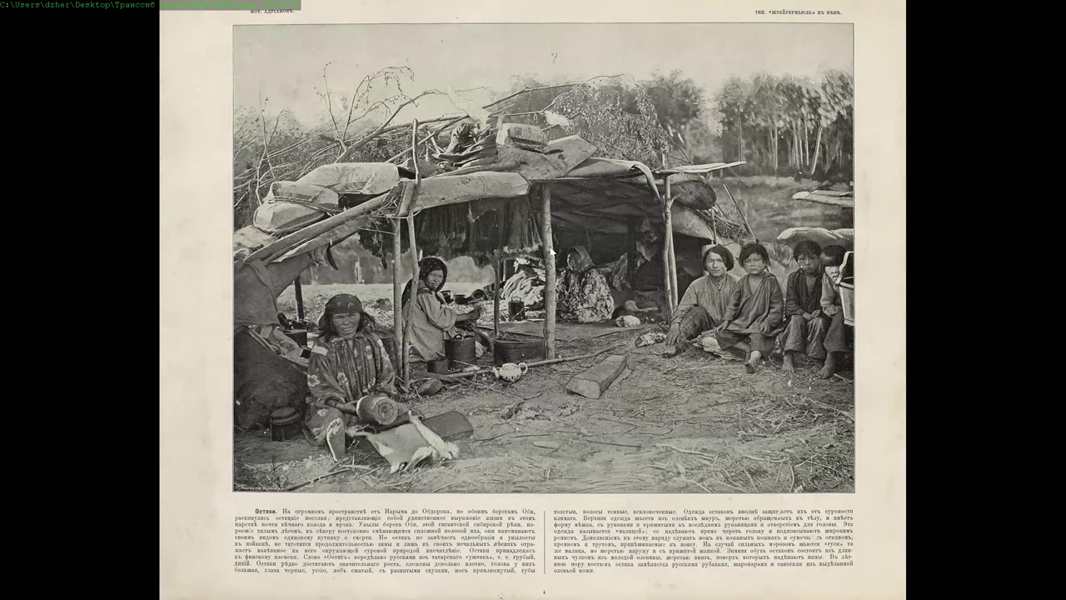
key(Right)
key(Right)
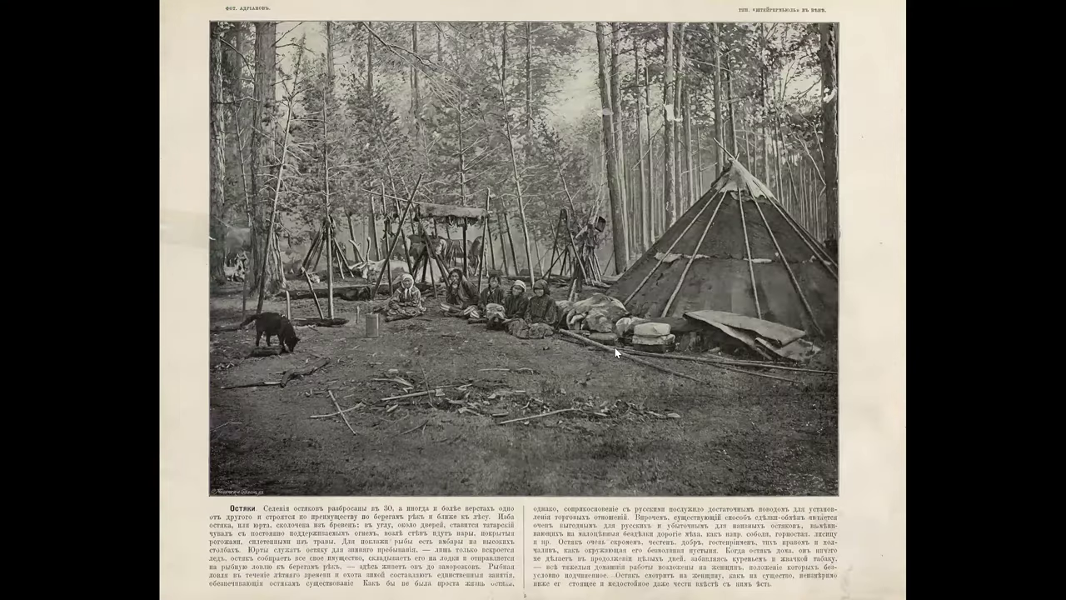
key(Right)
key(Right)
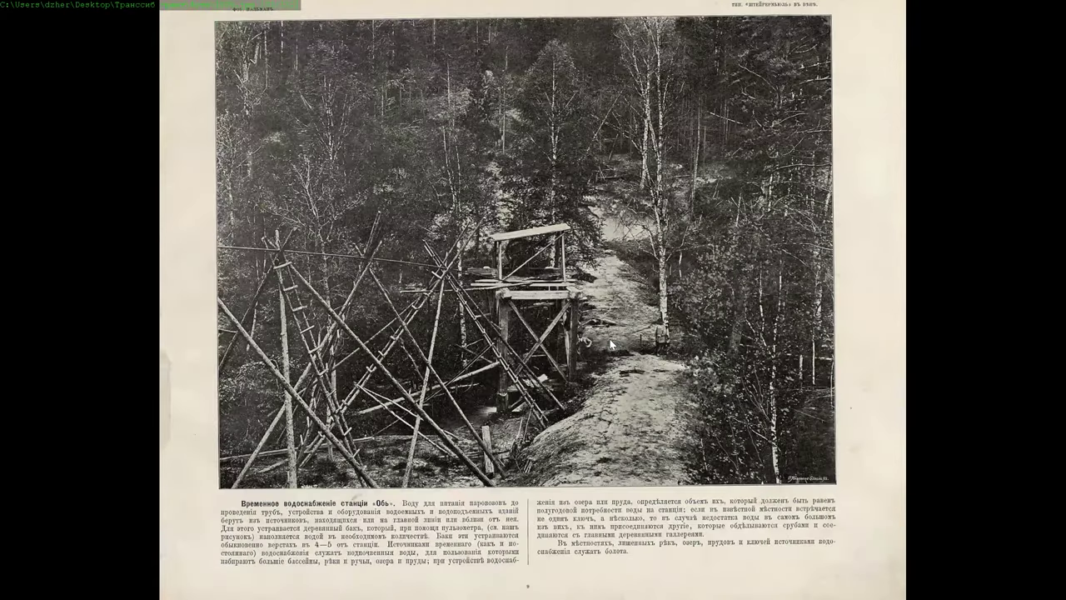
key(Right)
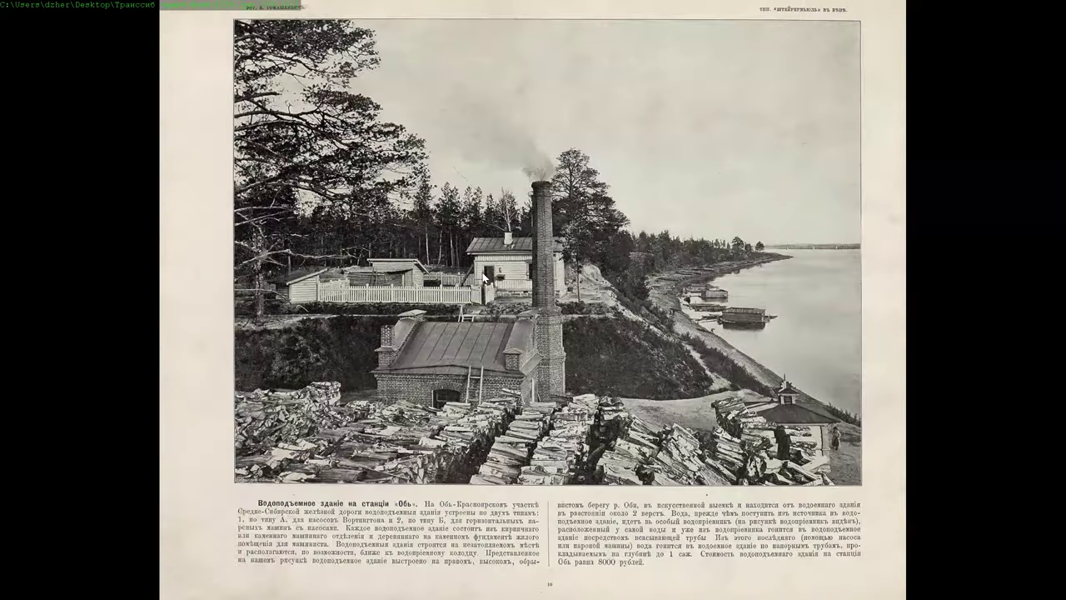
key(Escape)
key(Return)
key(Right)
key(Right)
key(Left)
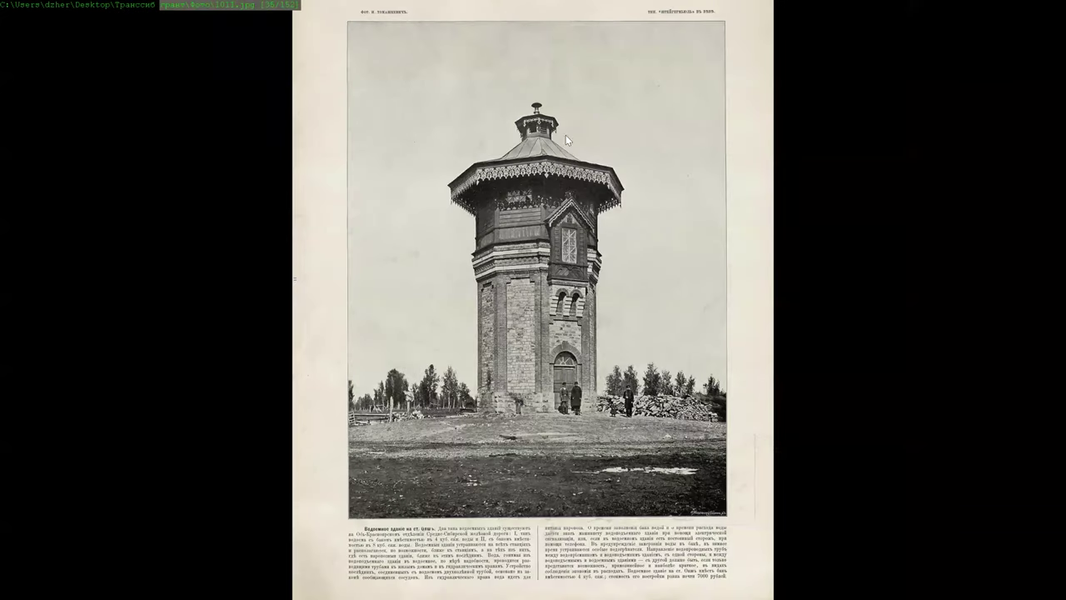